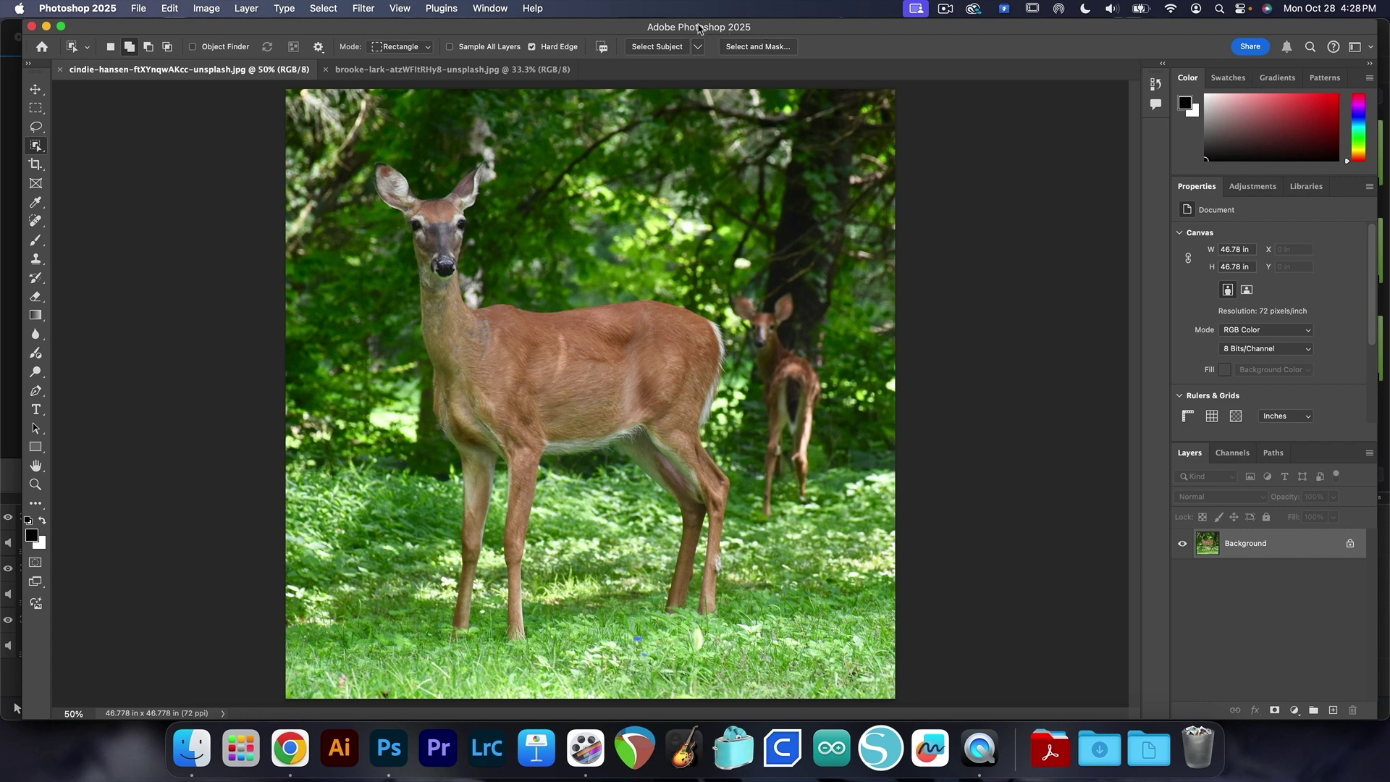
click(482, 10)
mouse_move(484, 44)
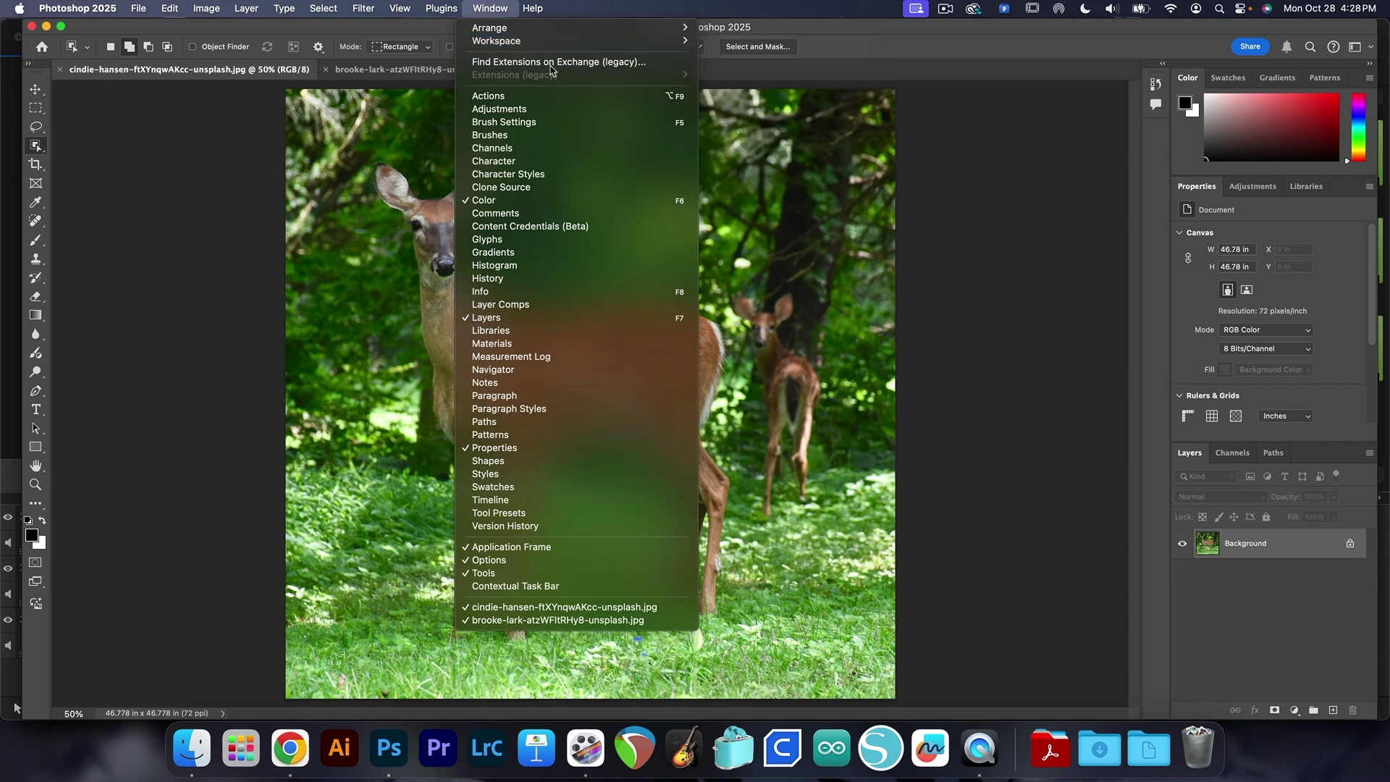
click(172, 141)
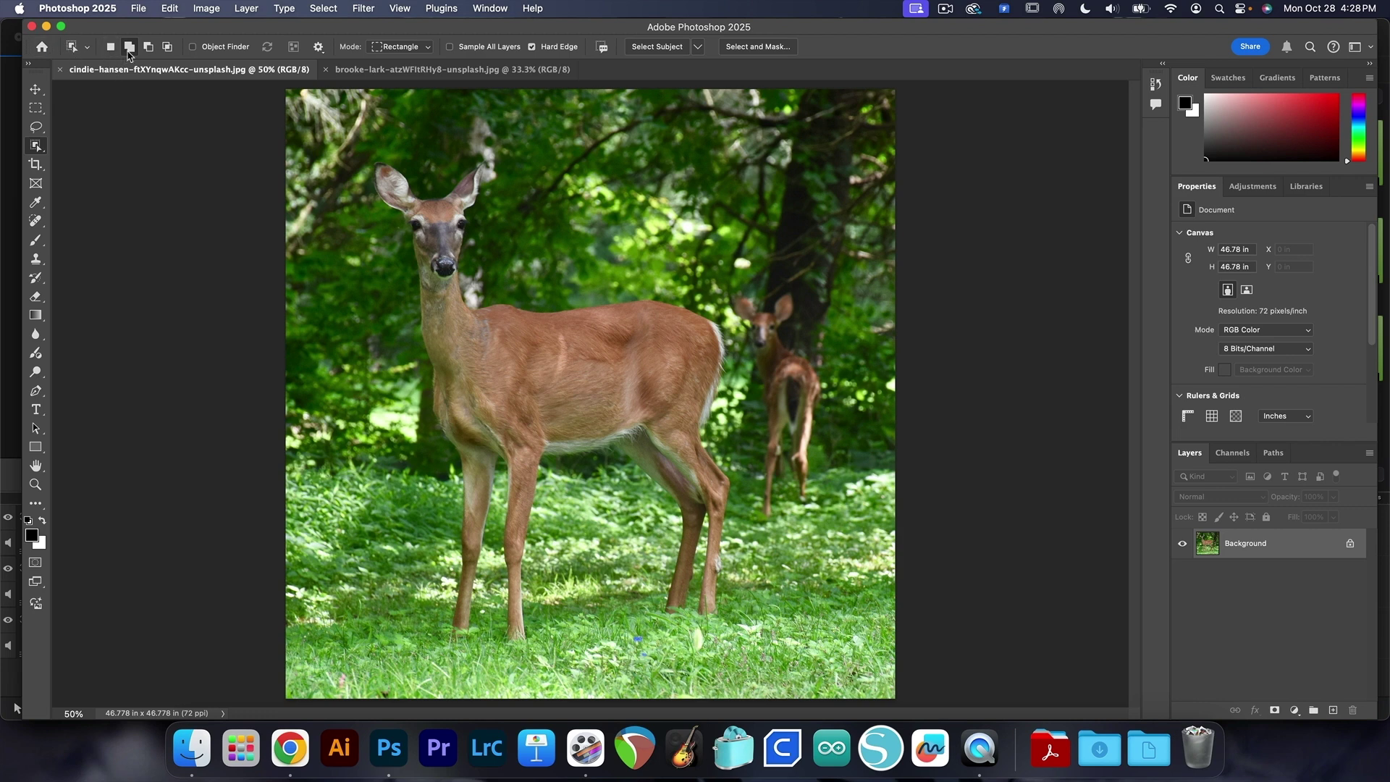
Reset the Object Selection tool to its default settings from its tool presets
click(88, 47)
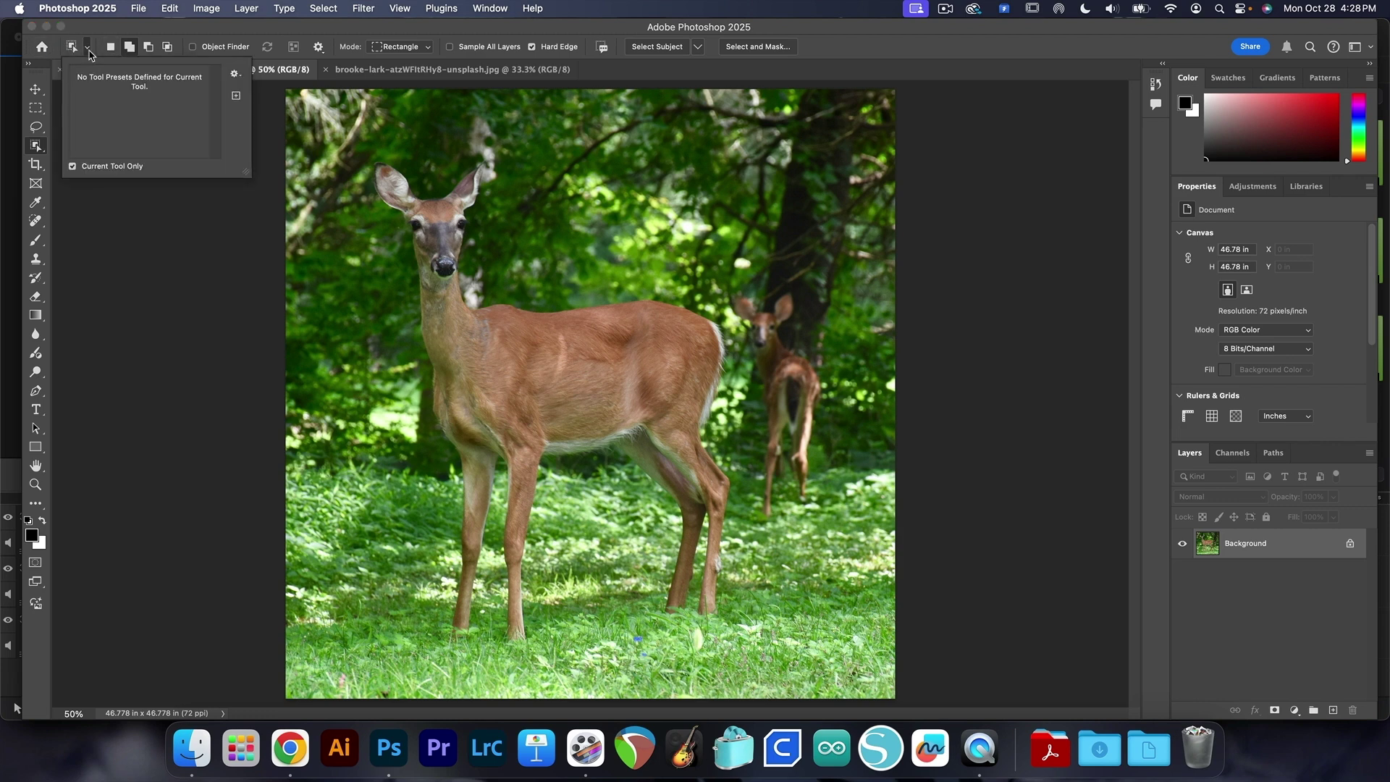
click(235, 74)
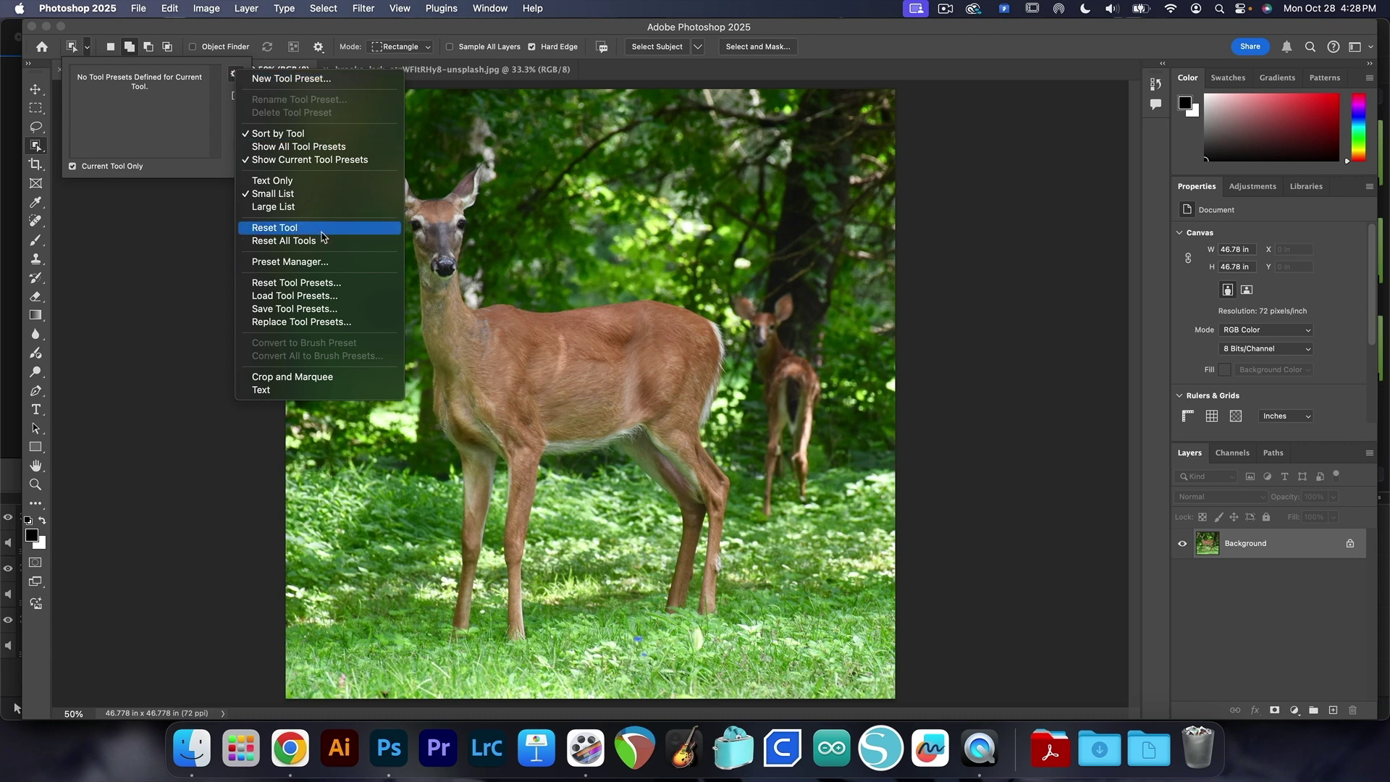
click(321, 228)
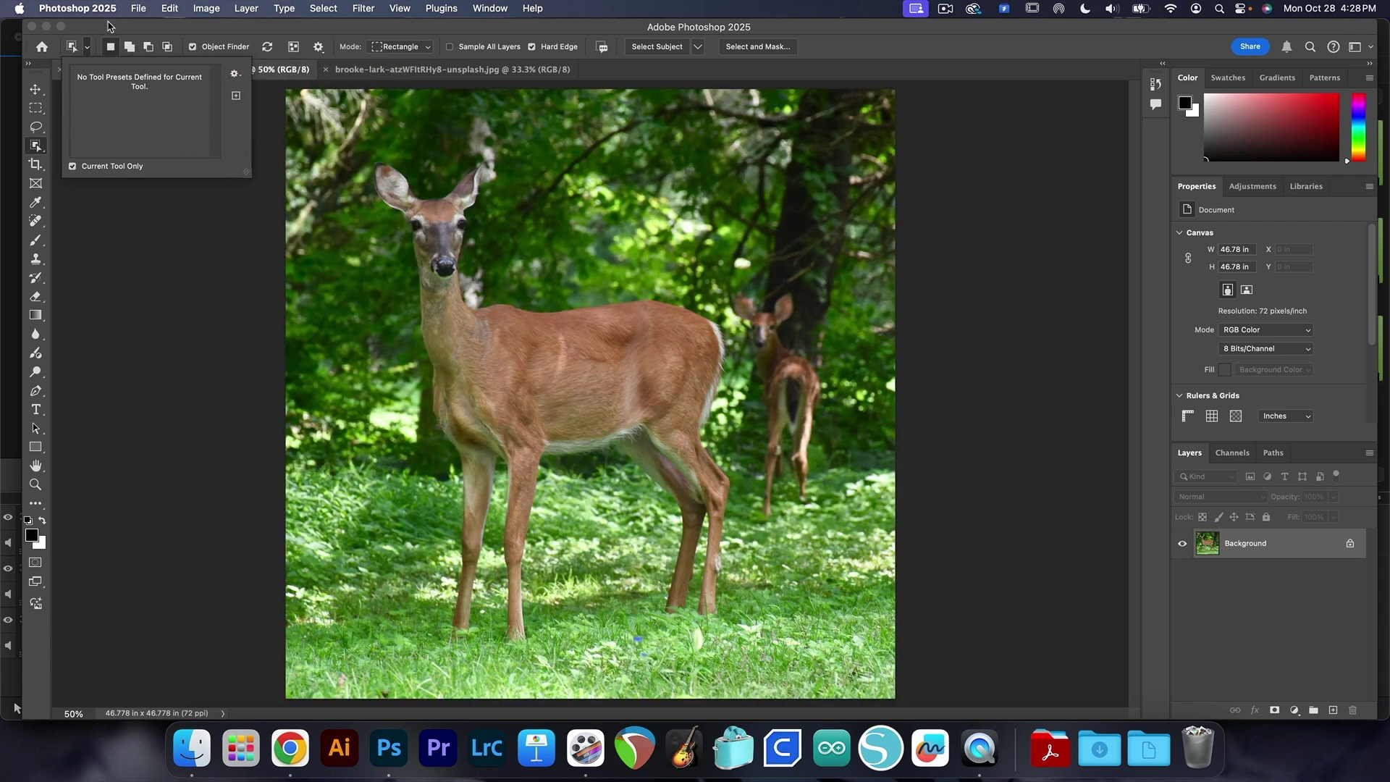
click(112, 28)
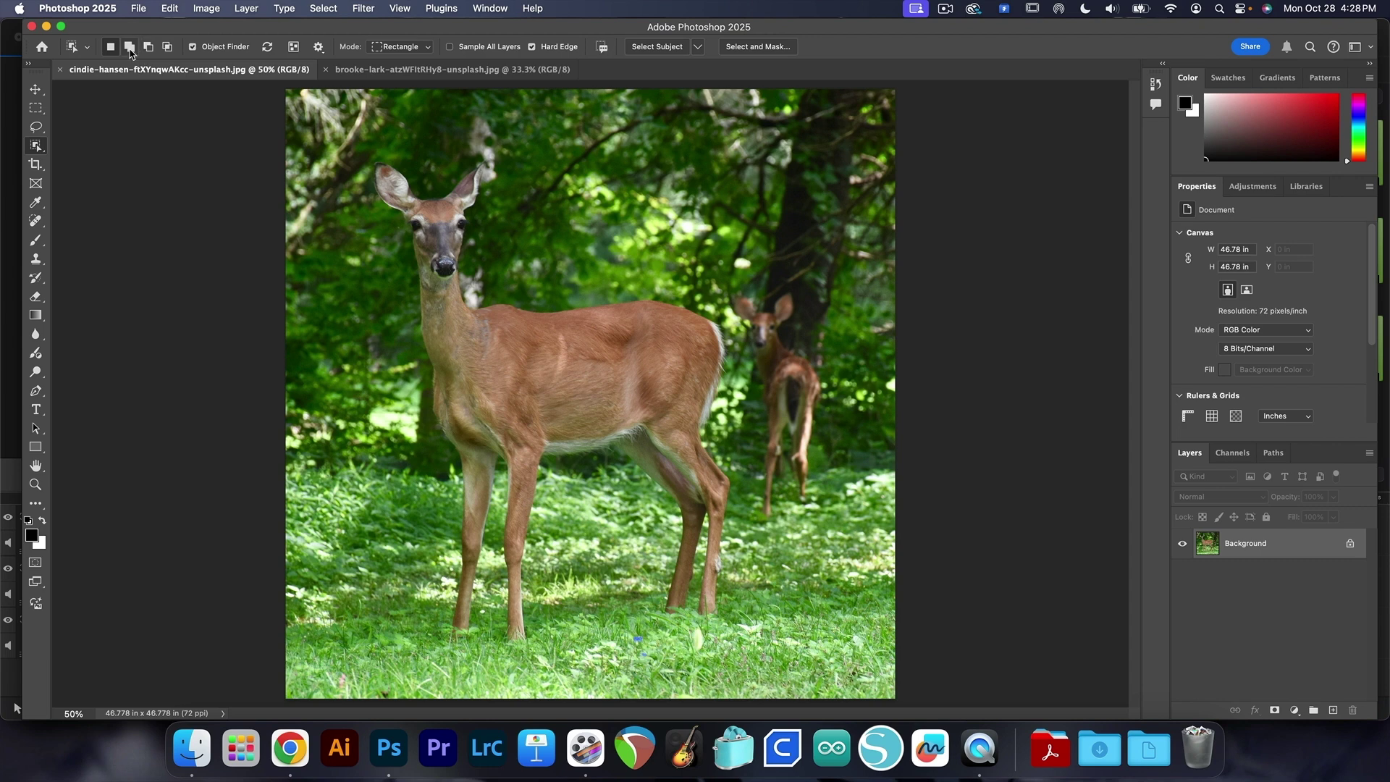
Set the Object Selection tool to add to the selection and open its Object Finder overlay settings
click(129, 47)
click(319, 48)
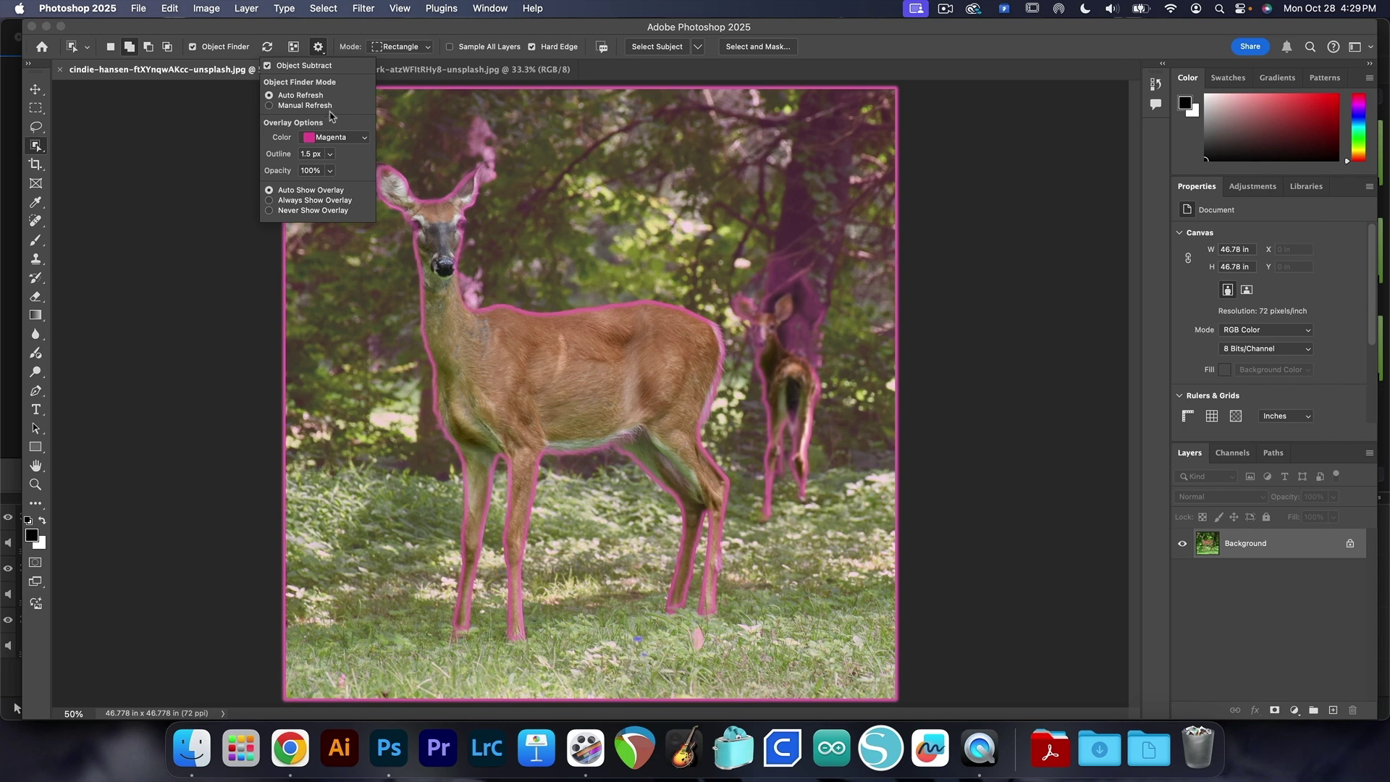
Try chartreuse as the Object Finder overlay color, and change it back to magenta
click(348, 143)
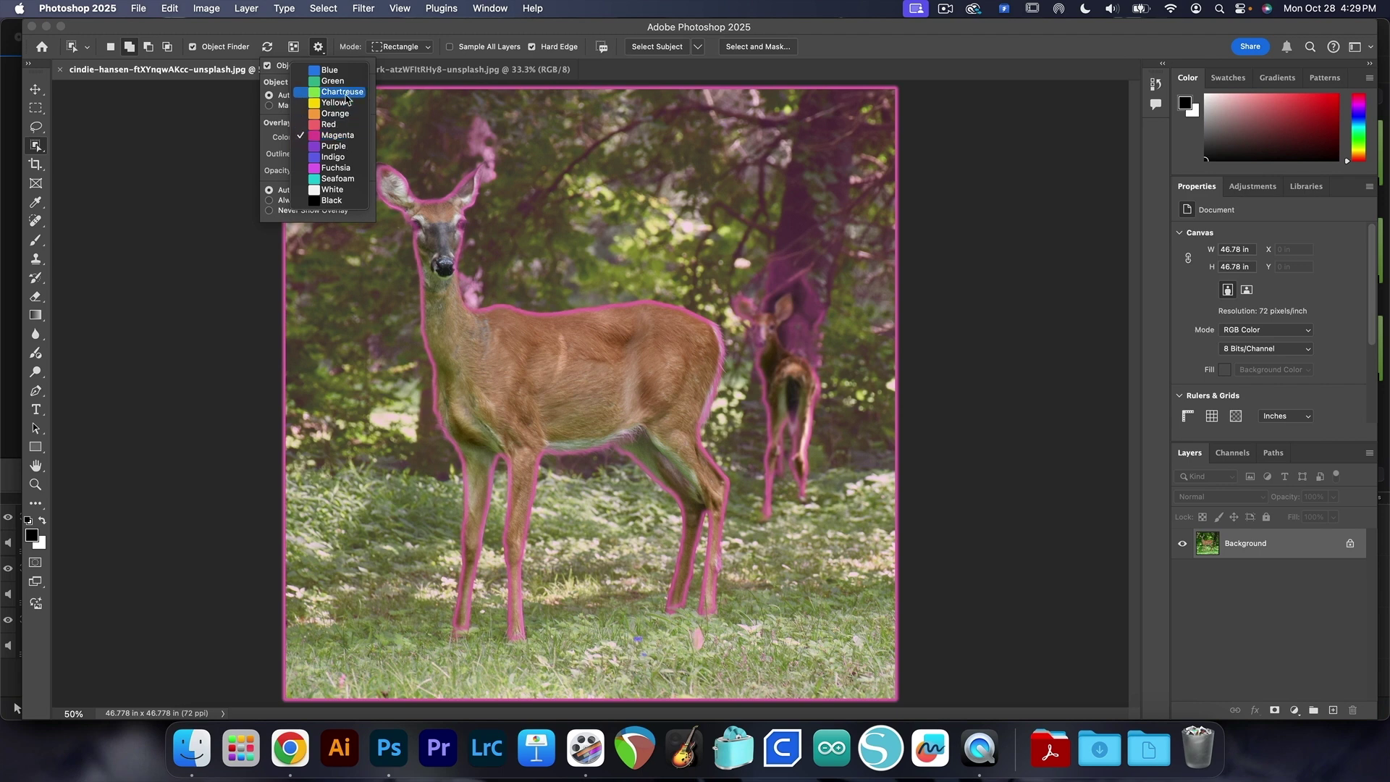
click(343, 93)
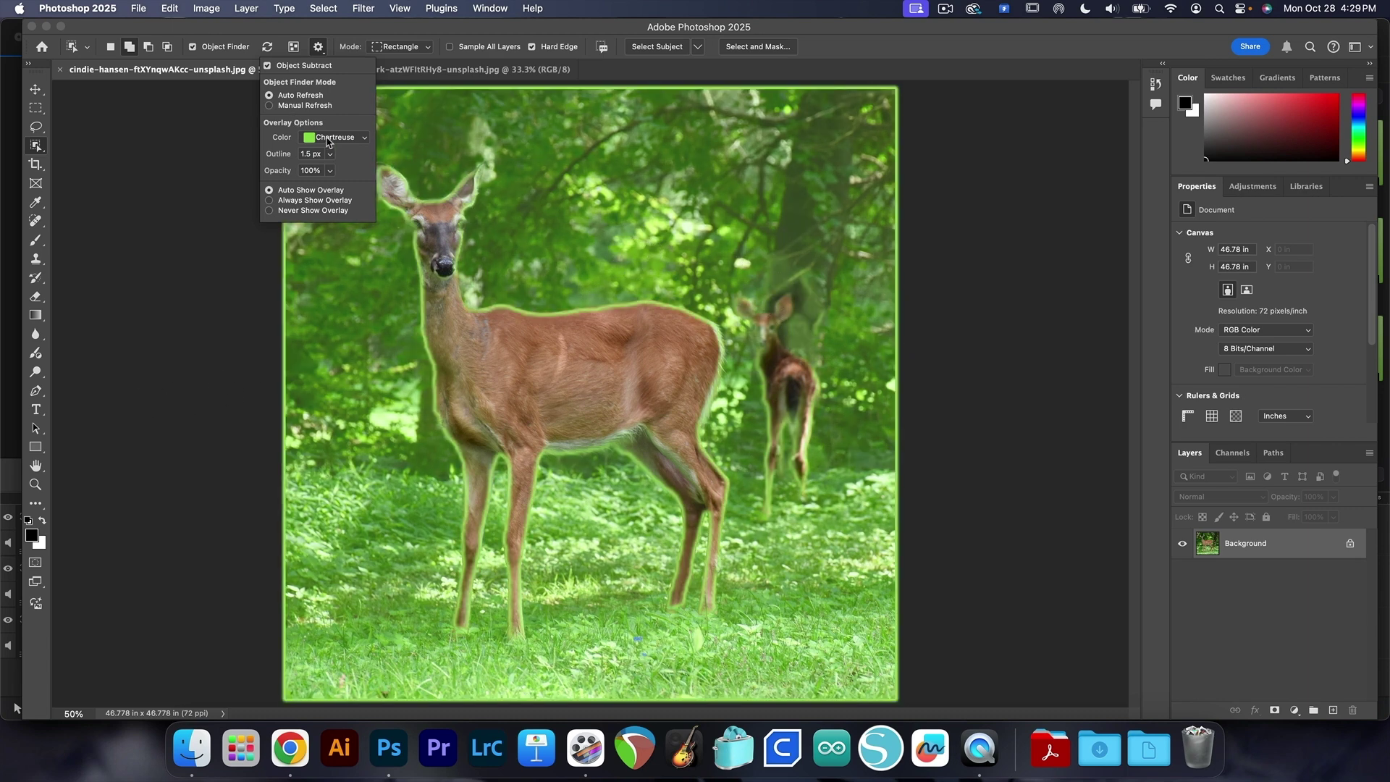
click(328, 141)
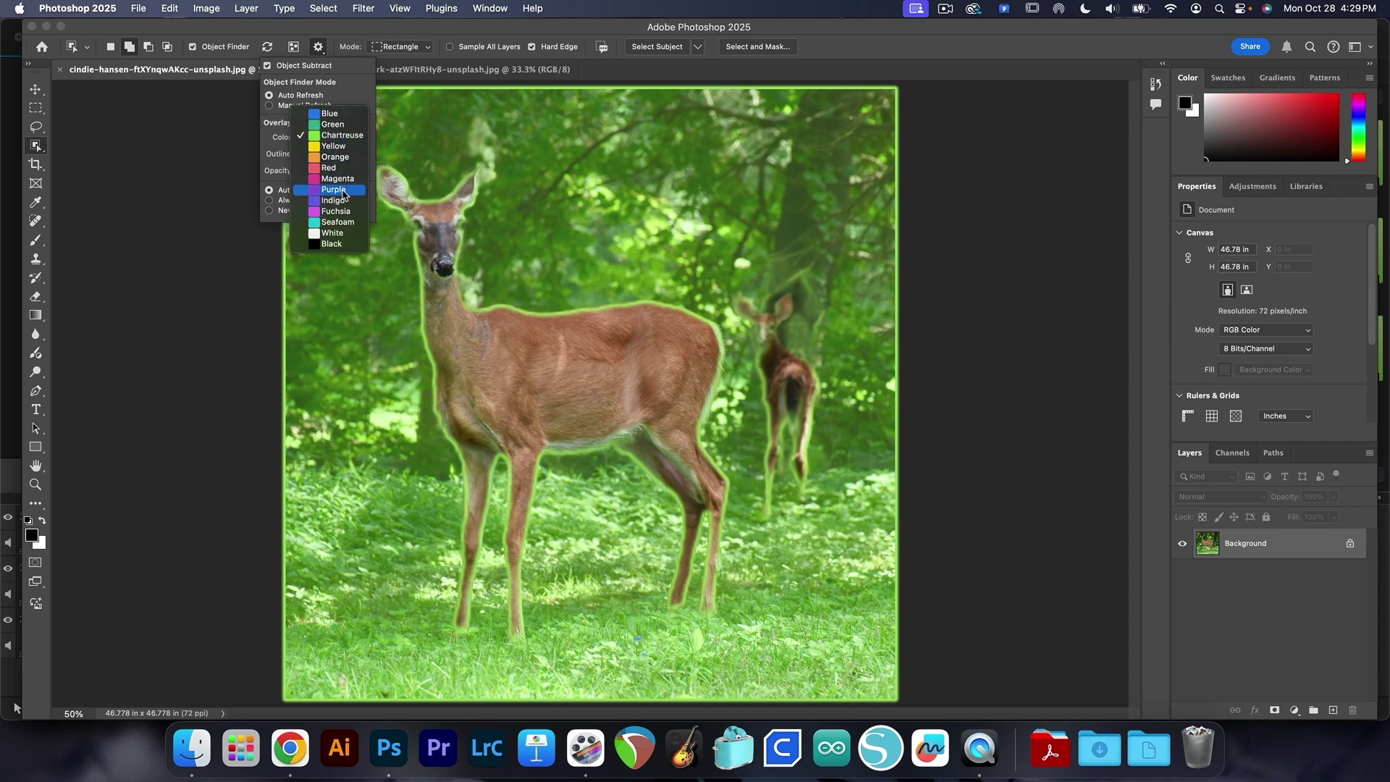
click(338, 178)
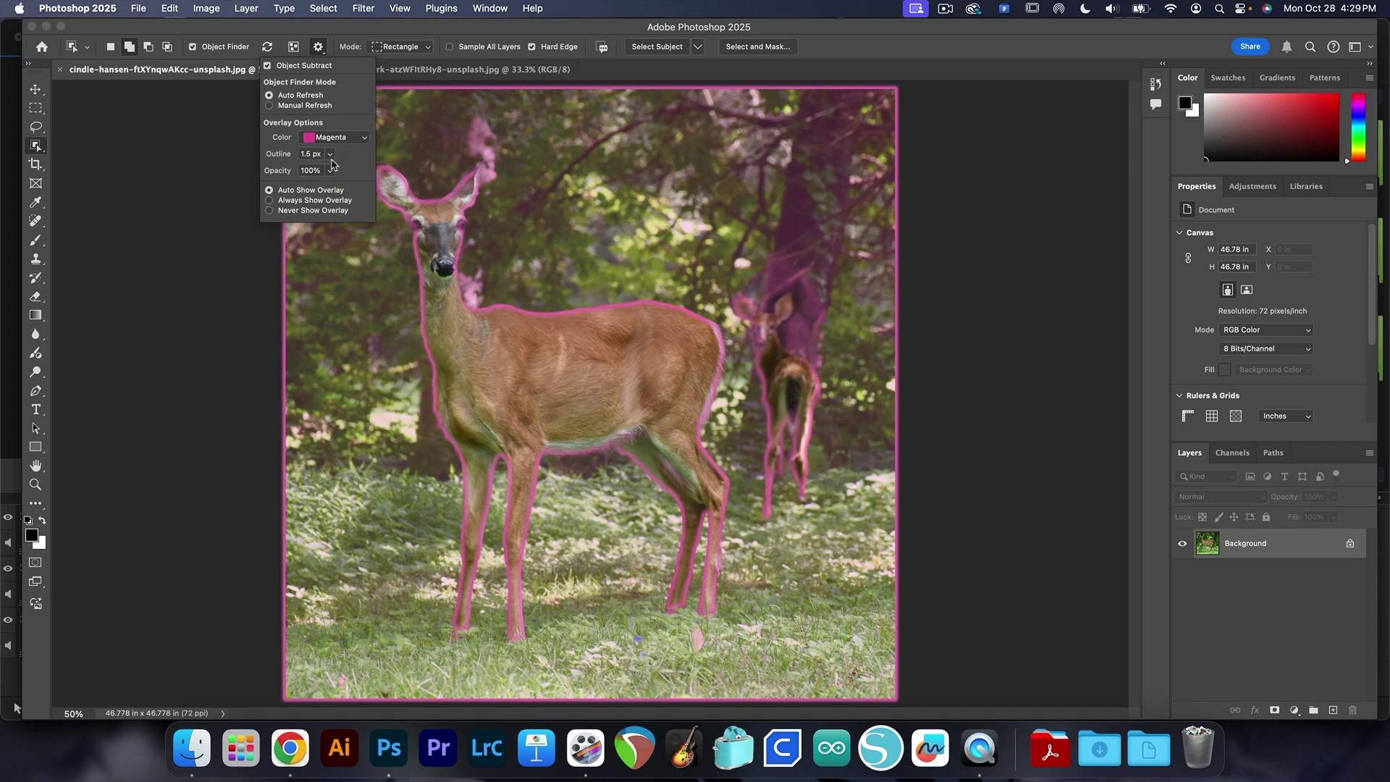
Set the Object Finder overlay's outline to 0.0 px and its opacity to 61%
click(329, 171)
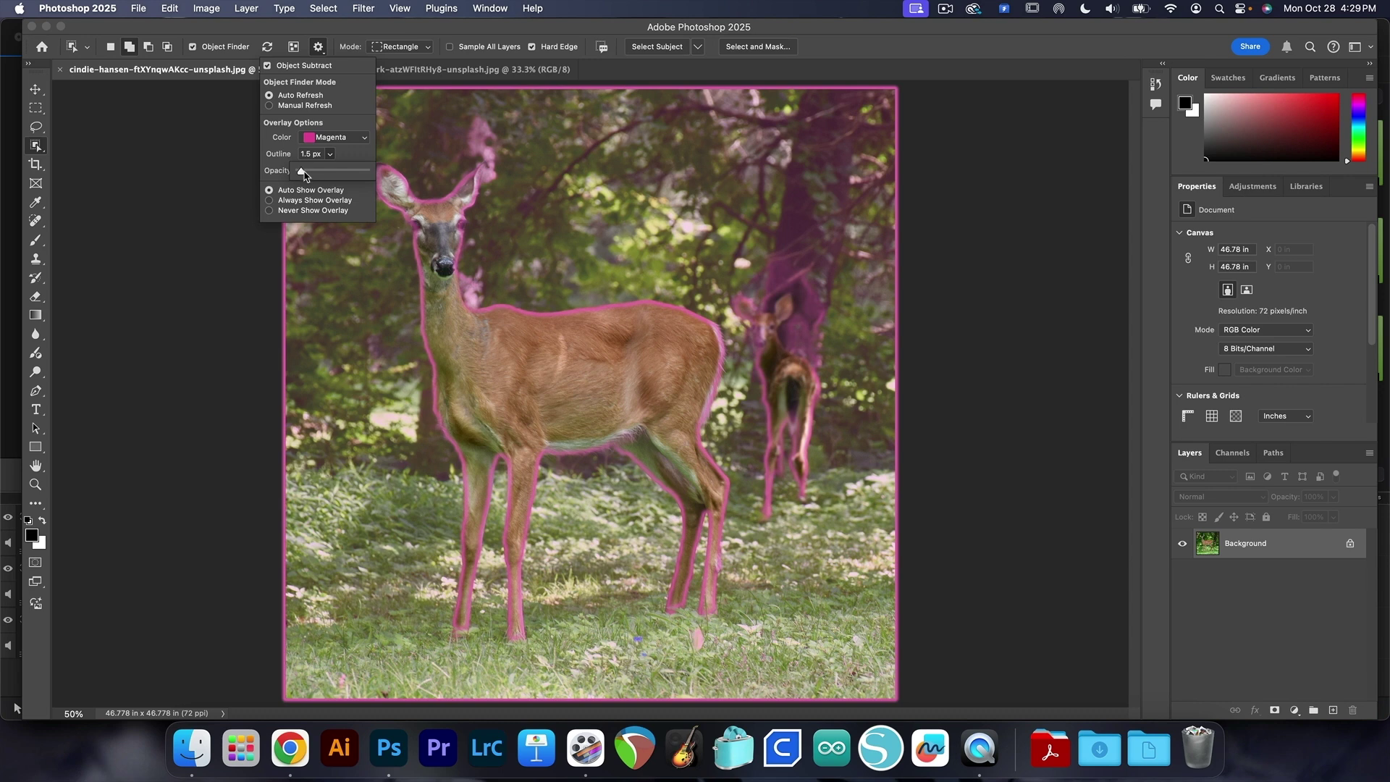
drag(302, 176, 298, 173)
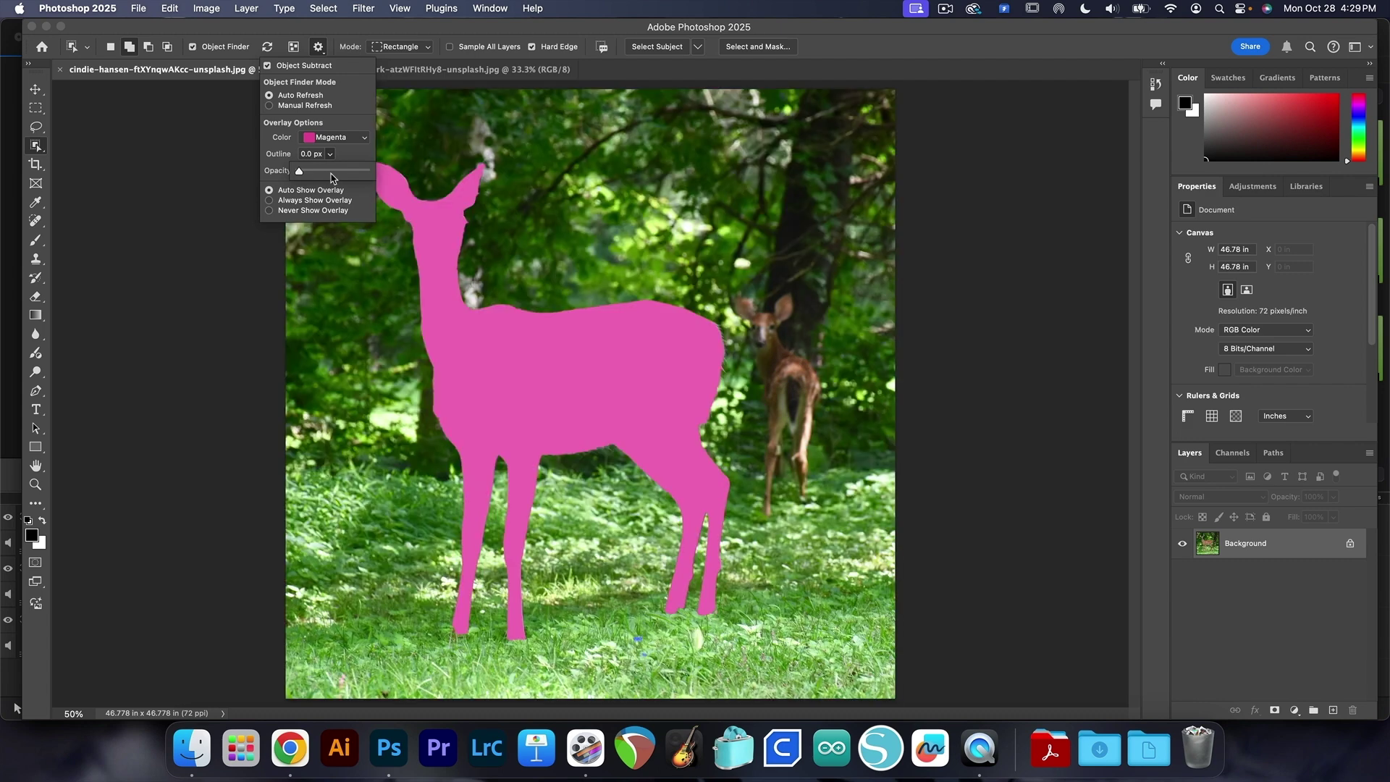
click(267, 140)
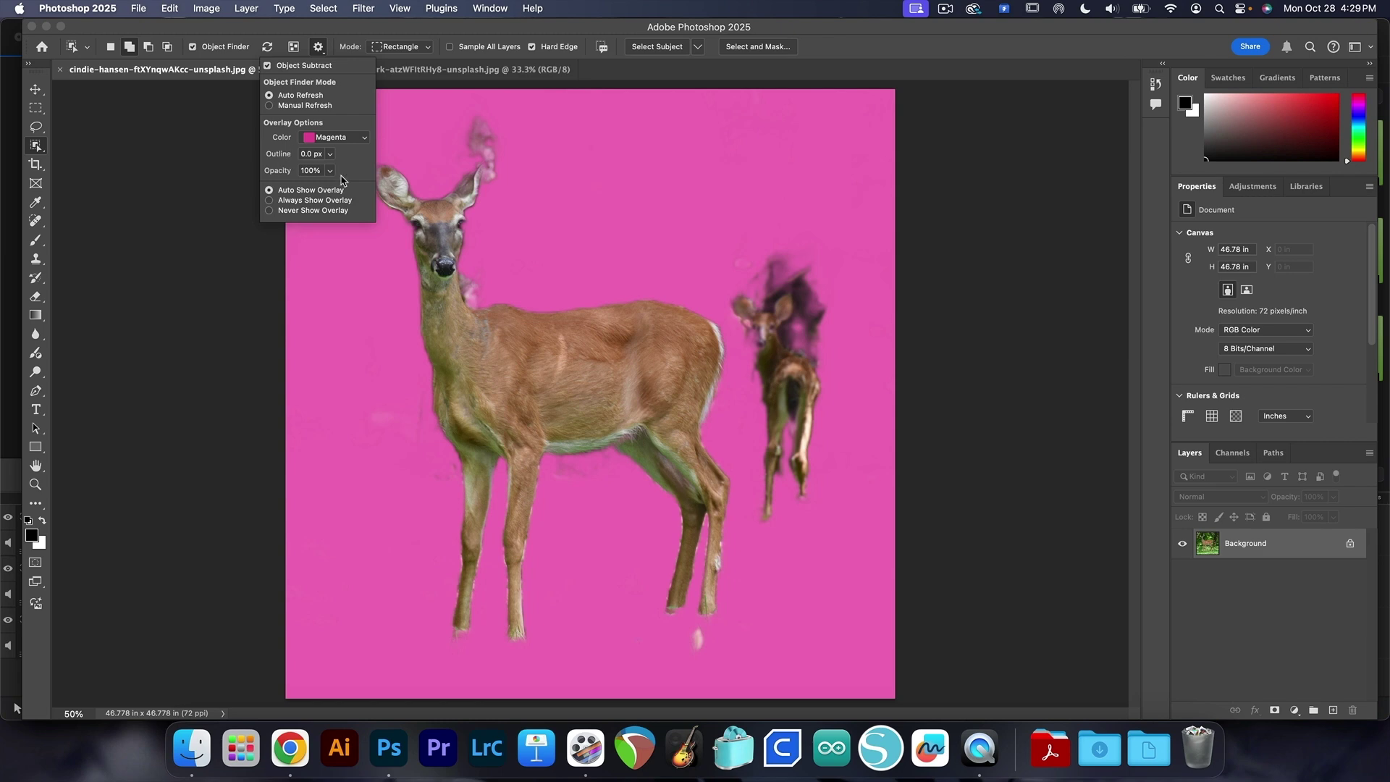
click(330, 171)
drag(336, 190, 322, 189)
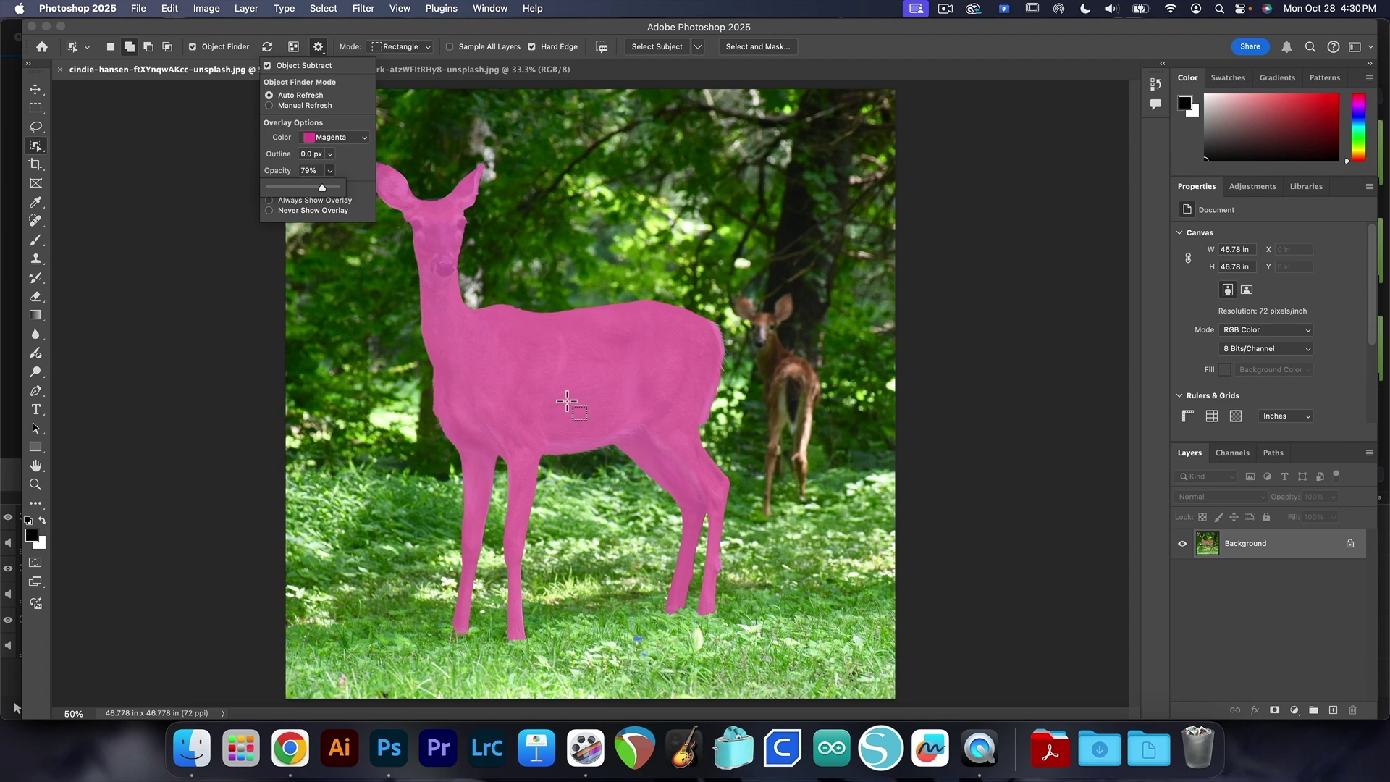
drag(321, 189, 310, 190)
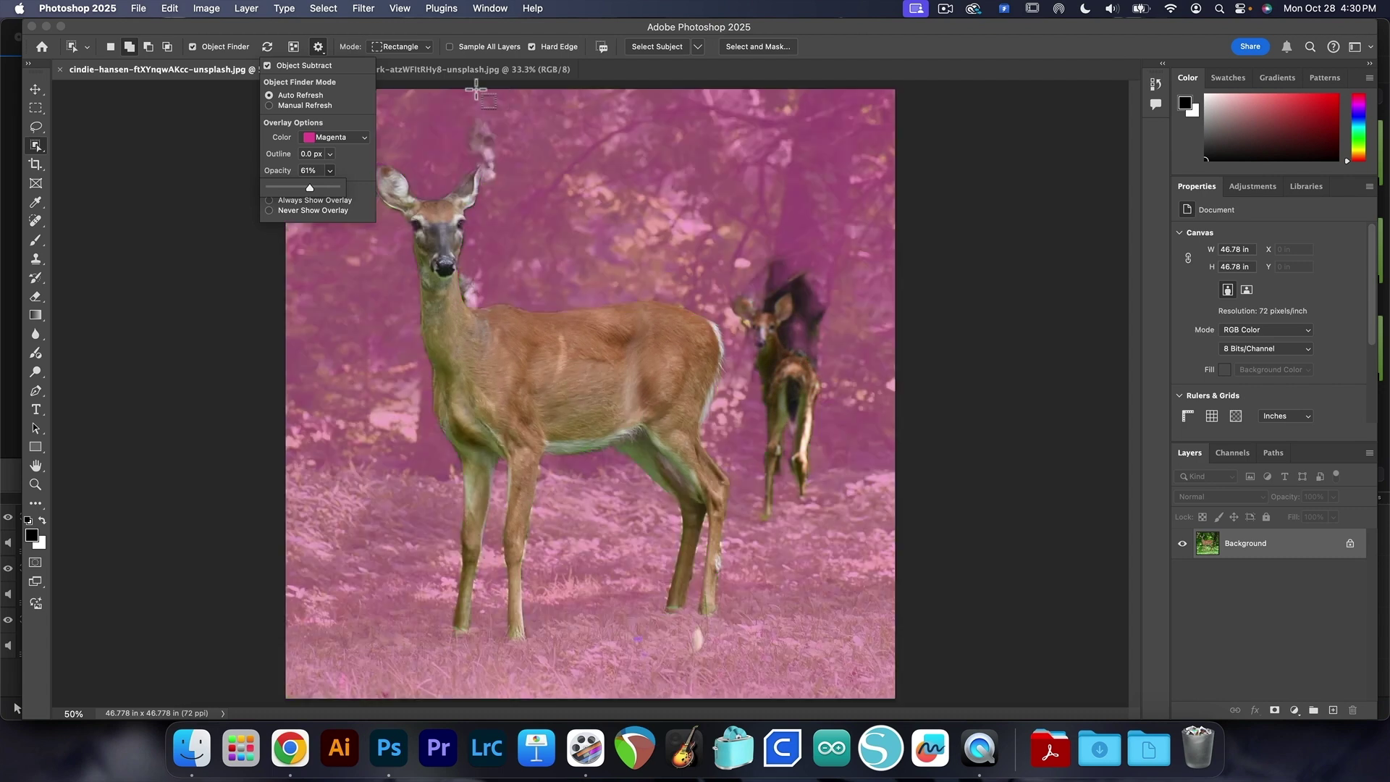
click(423, 29)
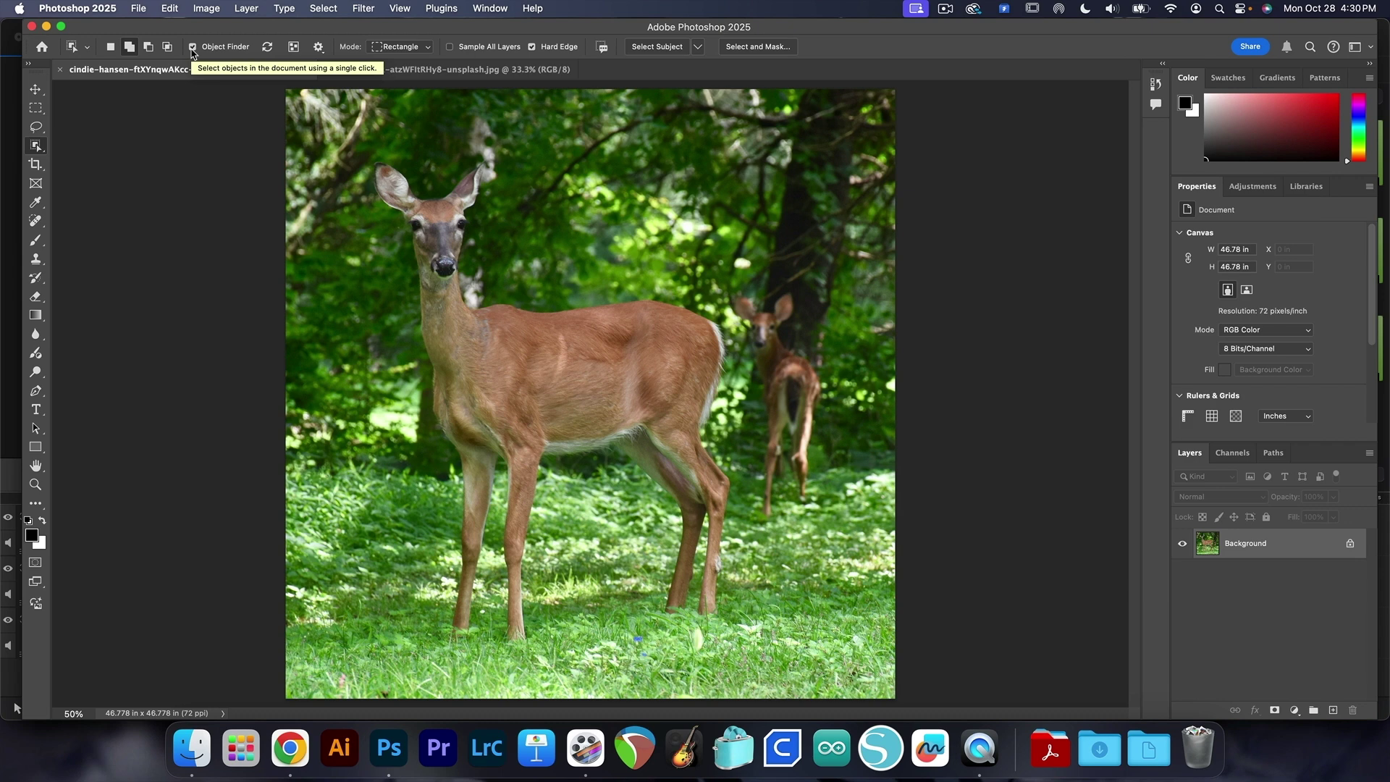
Turn off Object Finder, select the large deer in Rectangle mode, and clear that selection
click(192, 48)
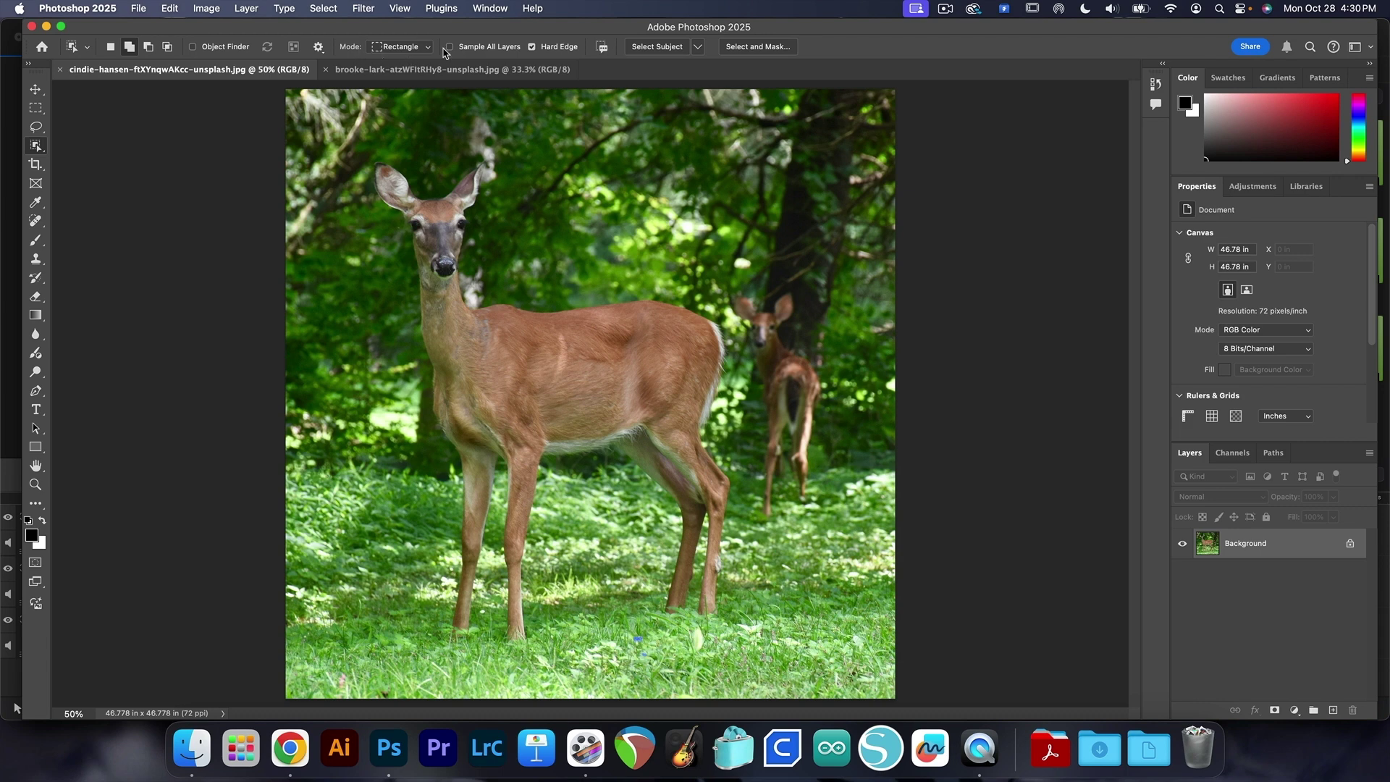
drag(504, 173, 765, 613)
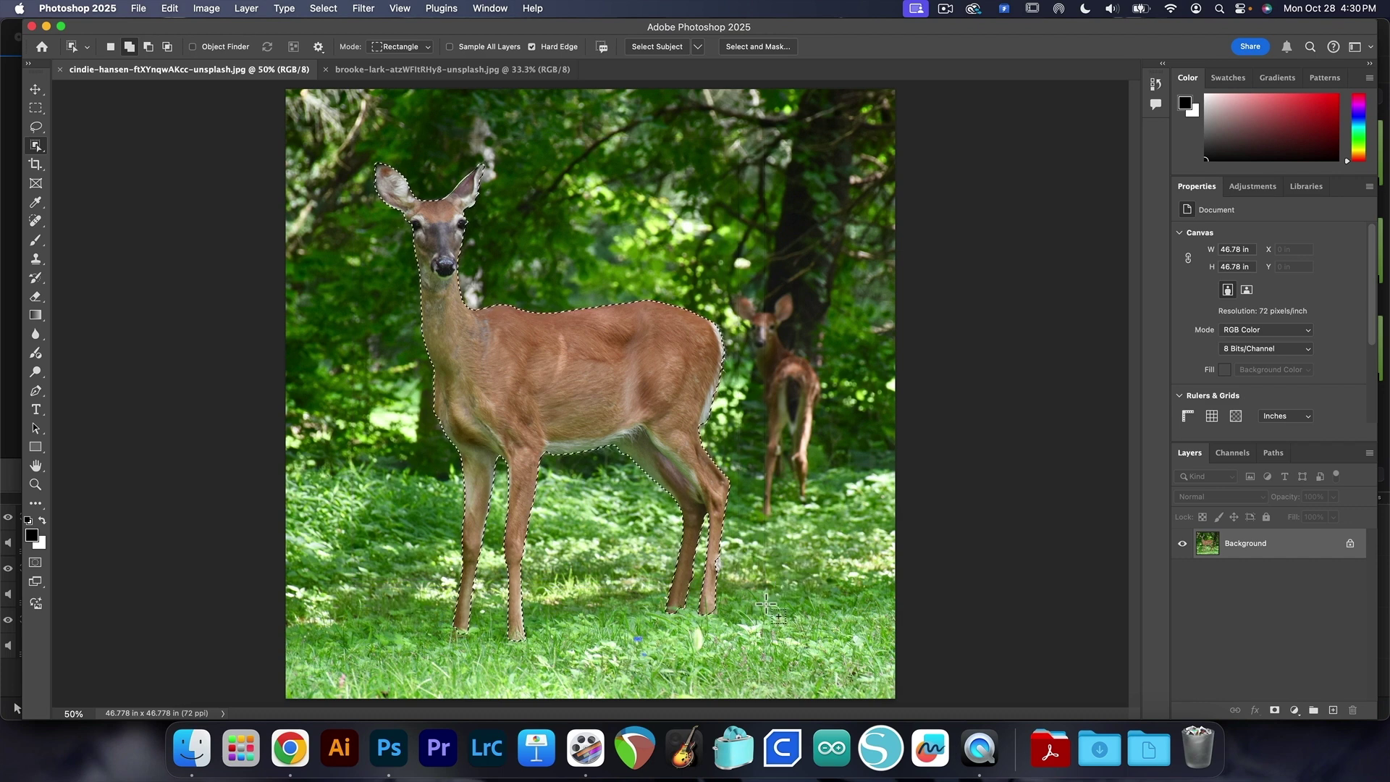
key(super+d)
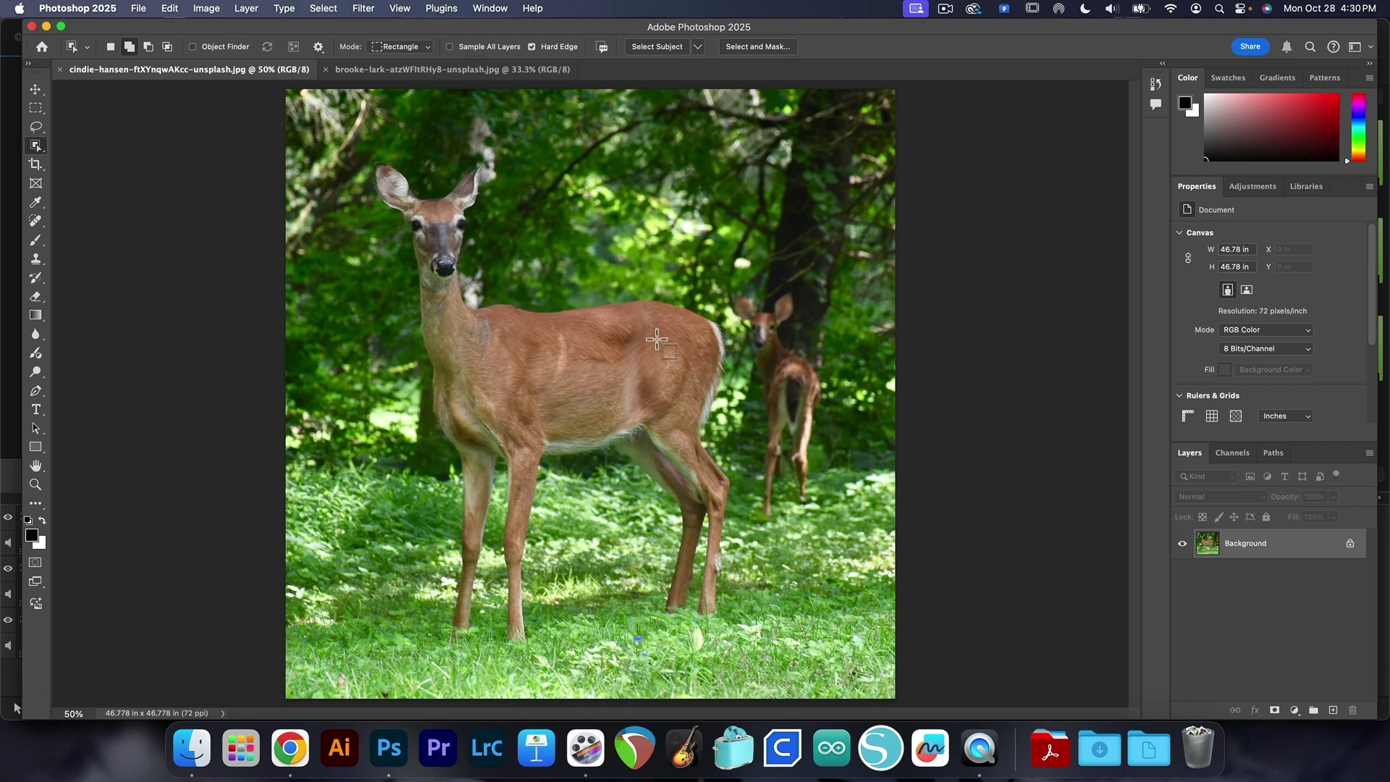
Select the large deer by circling it in Lasso mode, and turn Object Finder back on
click(411, 47)
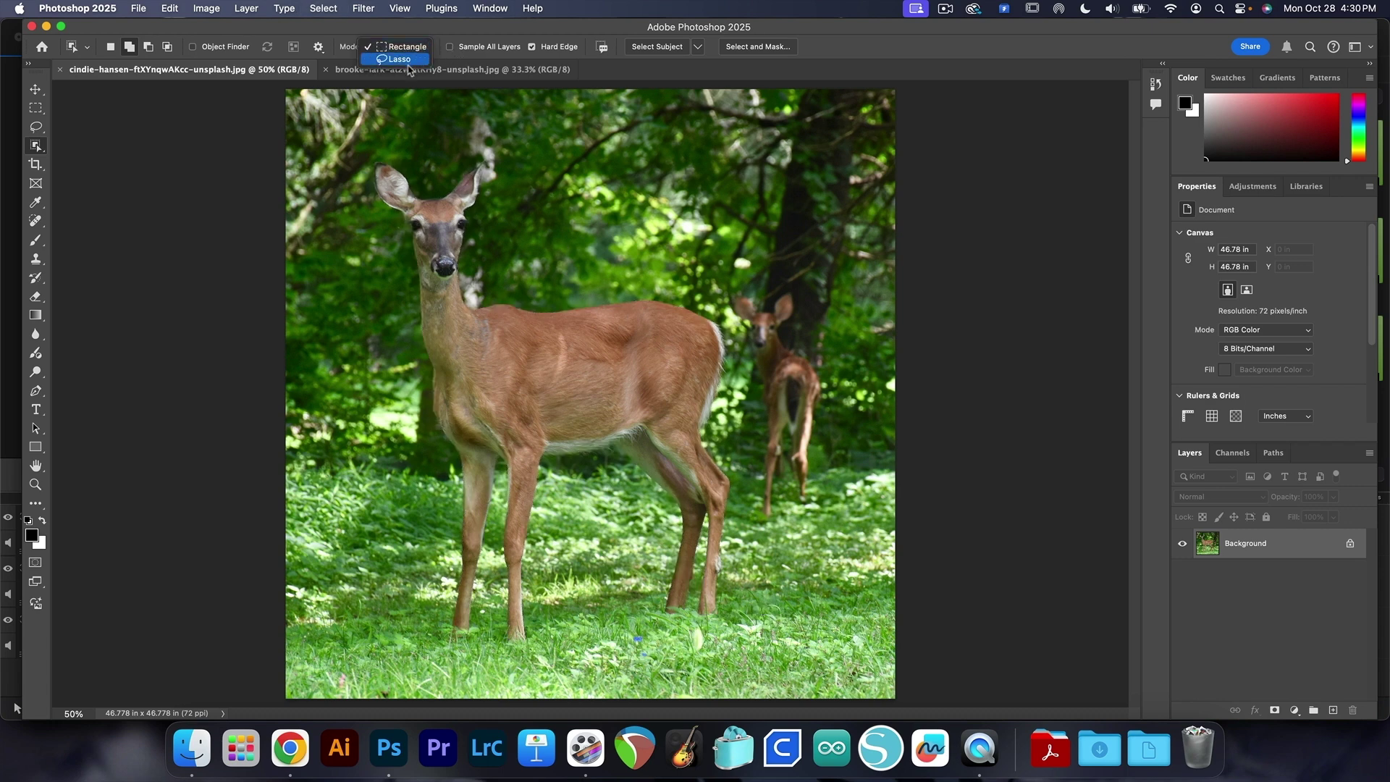
click(406, 60)
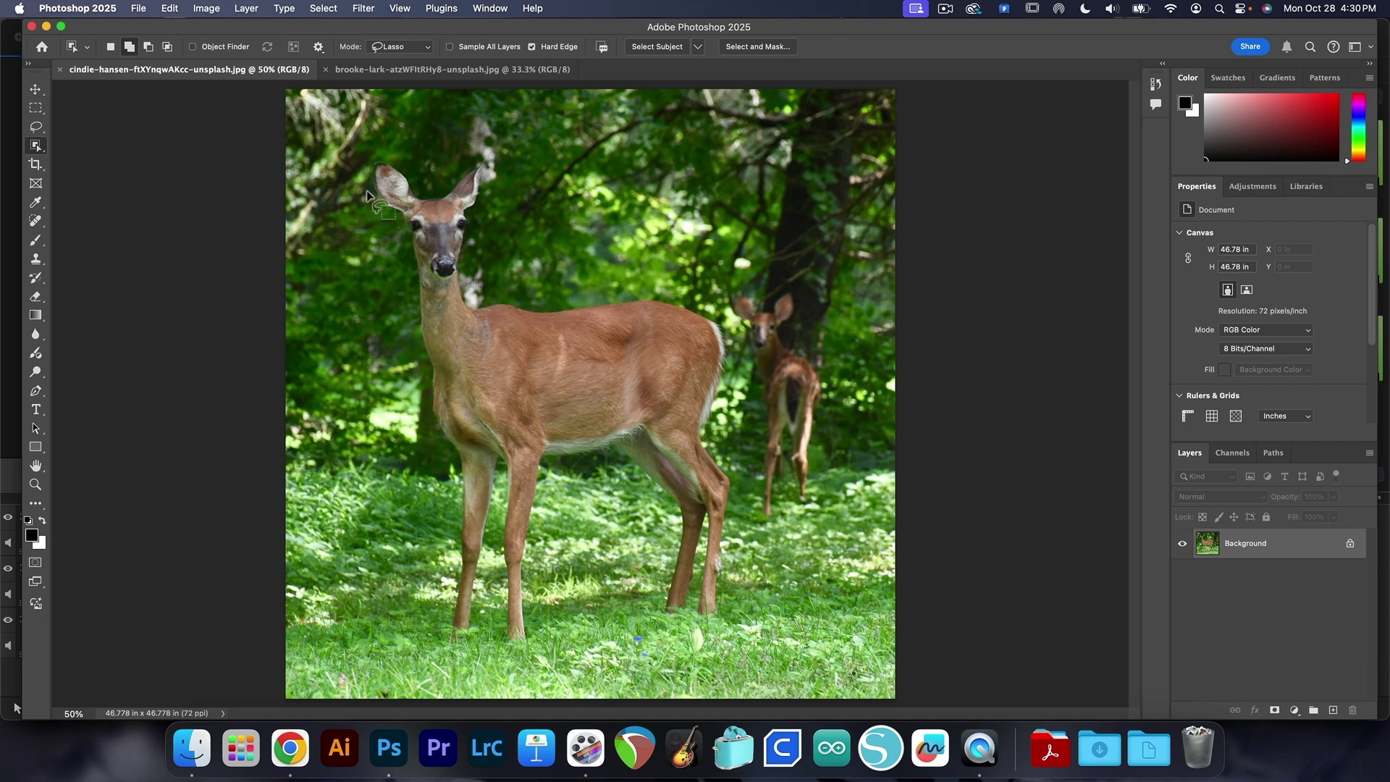
mouse_move(499, 259)
mouse_down()
mouse_move(782, 333)
mouse_move(786, 502)
mouse_move(755, 590)
mouse_move(632, 643)
mouse_move(492, 641)
mouse_move(416, 600)
mouse_move(413, 392)
mouse_move(364, 141)
mouse_move(442, 207)
mouse_up()
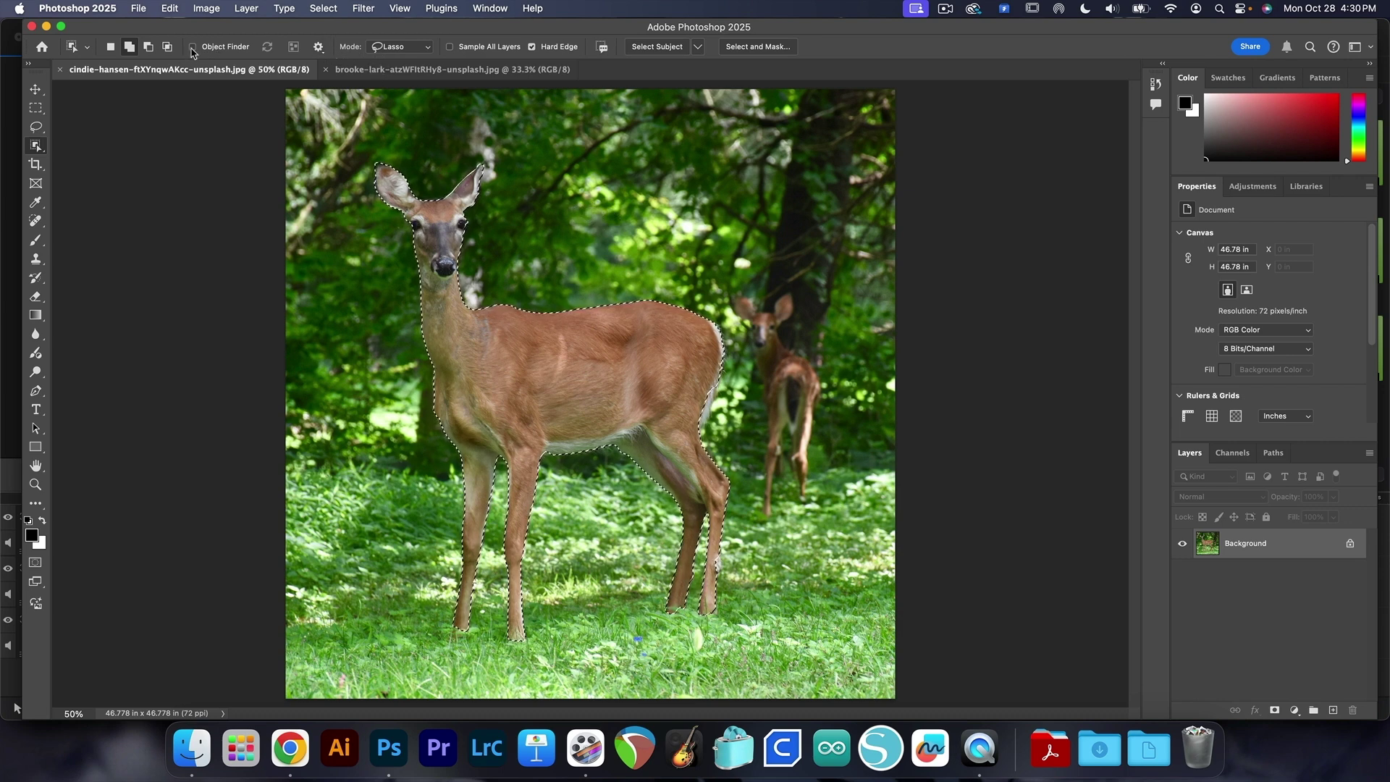
click(193, 47)
Switch to the fruit image and activate the Quick Selection tool in Add to Selection mode
click(427, 73)
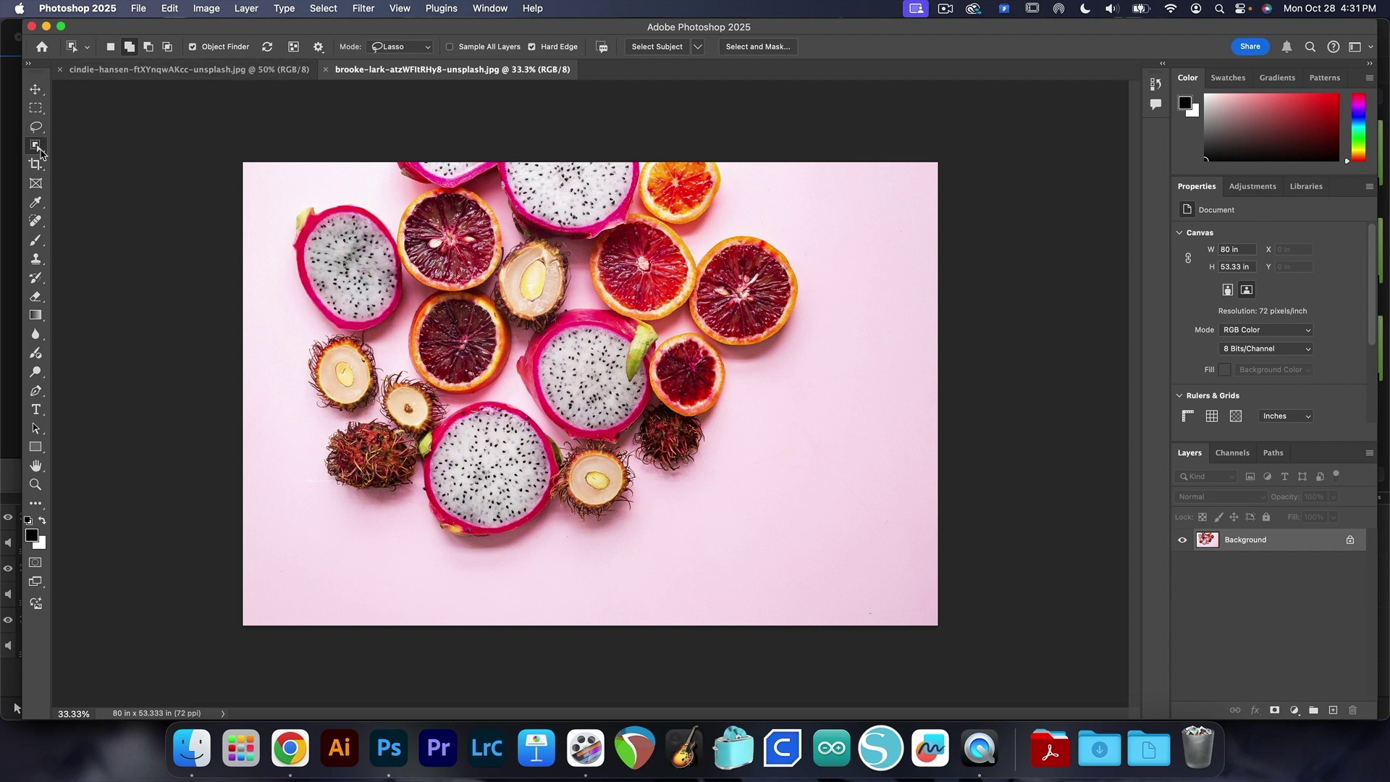
right_click(40, 152)
click(66, 158)
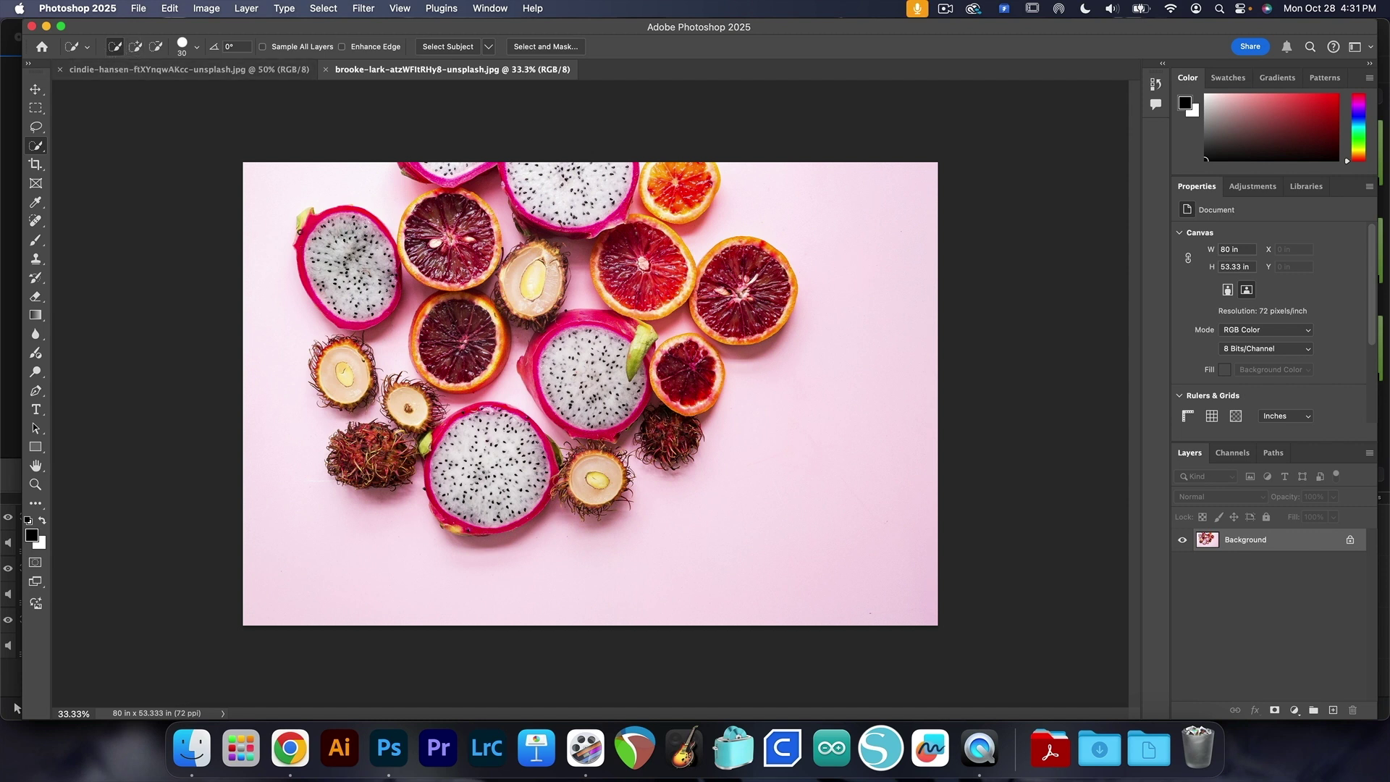
click(135, 46)
Enlarge the Quick Selection brush and paint over the leftmost, central and topmost large dragon fruit halves to select them
key(bracketright)
key(bracketright)
key(bracketright)
key(bracketright)
key(bracketright)
key(bracketright)
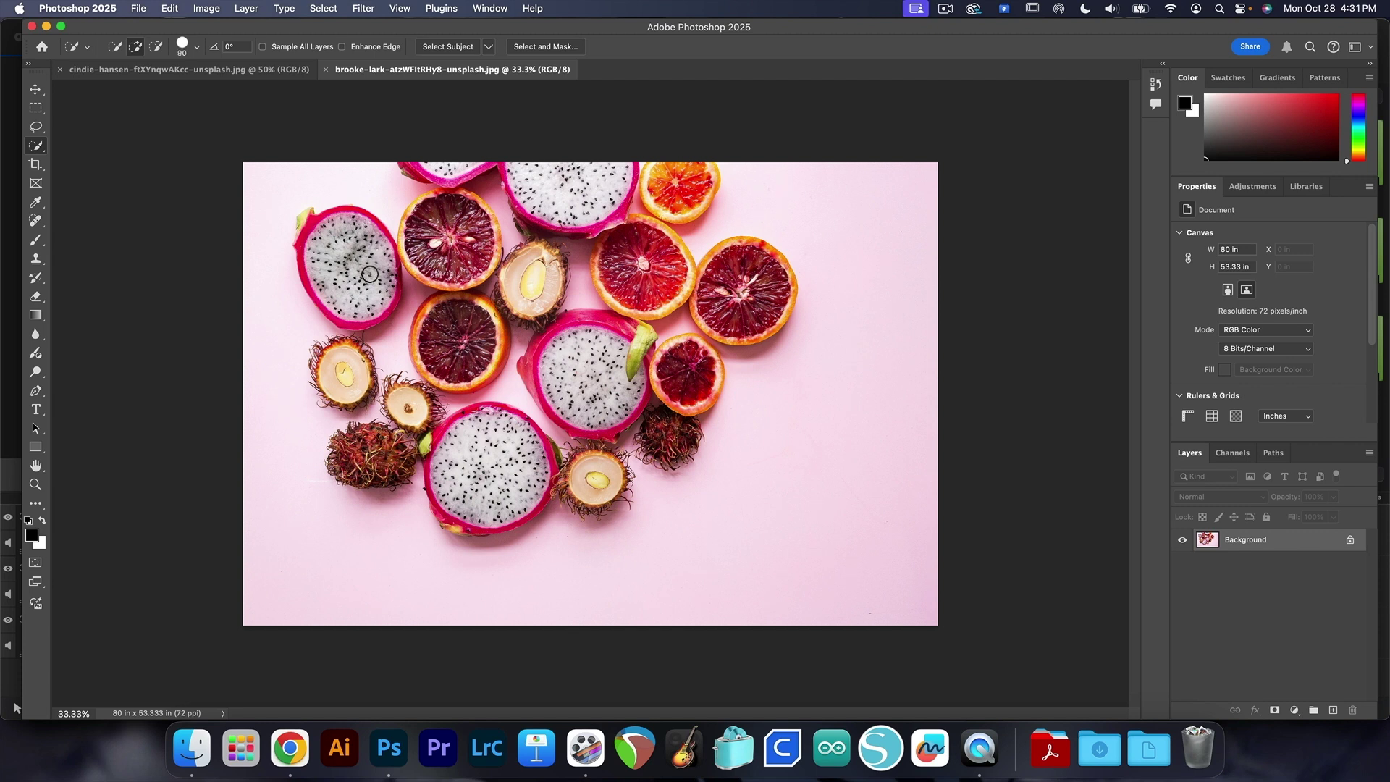
key(bracketright)
key(bracketright)
key(bracketright)
mouse_move(344, 241)
mouse_down()
mouse_move(366, 266)
mouse_move(241, 313)
mouse_move(321, 256)
mouse_move(316, 238)
mouse_move(380, 298)
mouse_up()
drag(593, 364, 609, 390)
mouse_move(590, 210)
mouse_down()
mouse_move(562, 181)
mouse_move(603, 217)
mouse_move(630, 200)
mouse_up()
Reduce the Quick Selection brush size to 80 and switch it to subtracting from the selection
key(bracketleft)
key(bracketleft)
key(bracketleft)
key(alt)
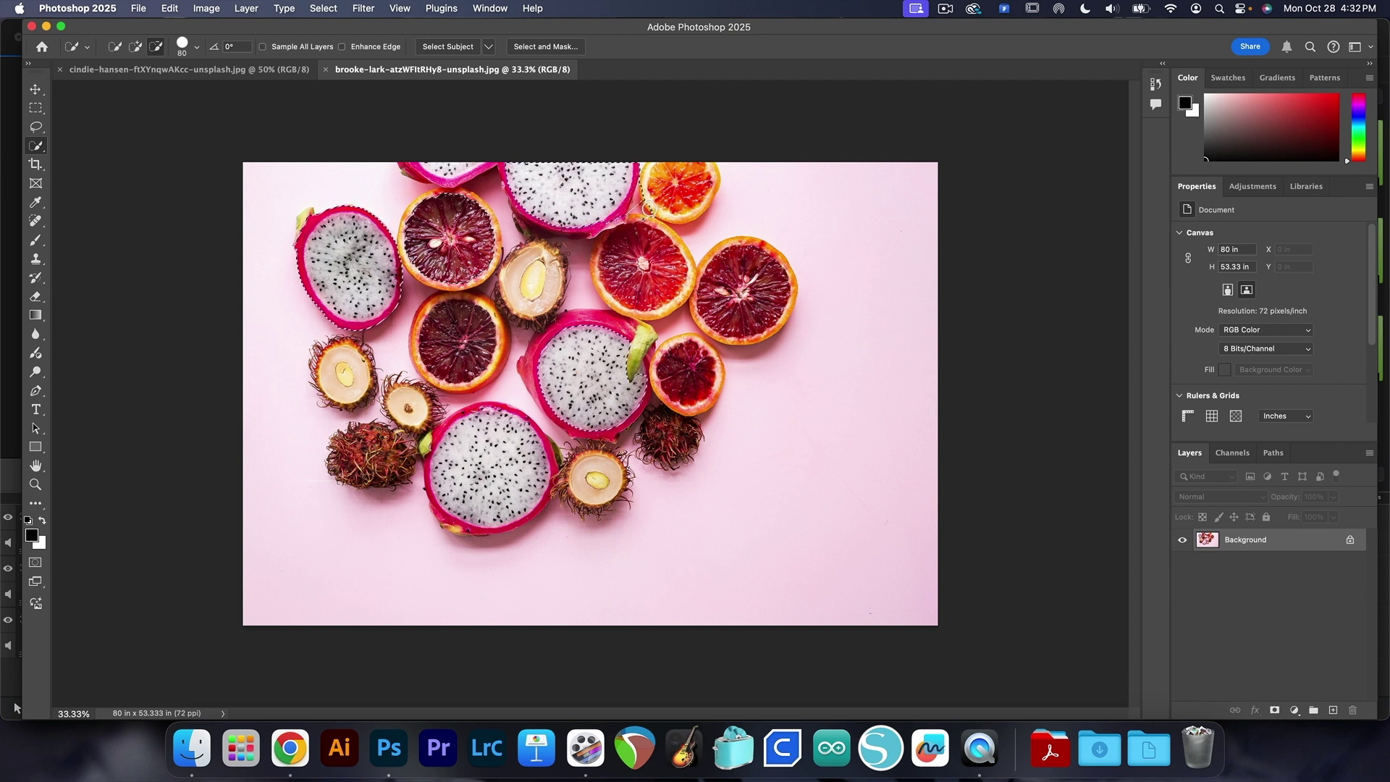